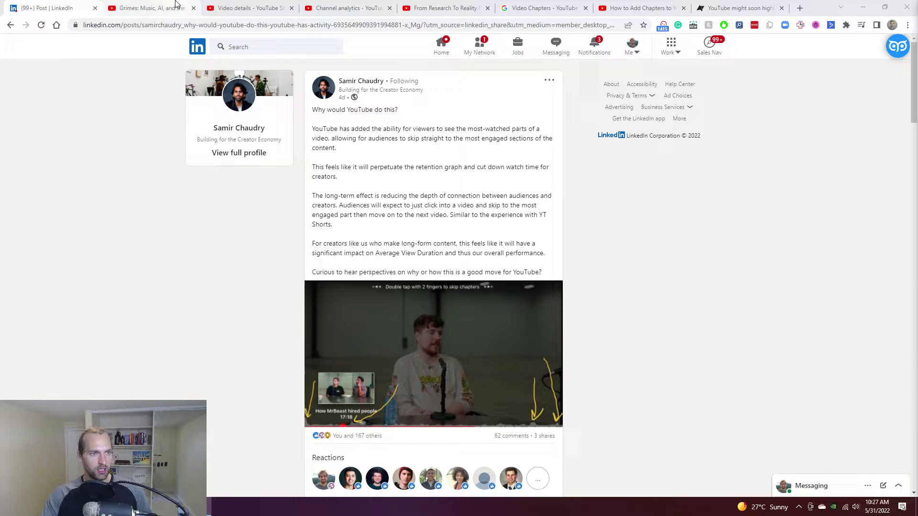
# Glance at the podcast video, then read down the LinkedIn post about most-watched video parts.
pyautogui.click(149, 8)
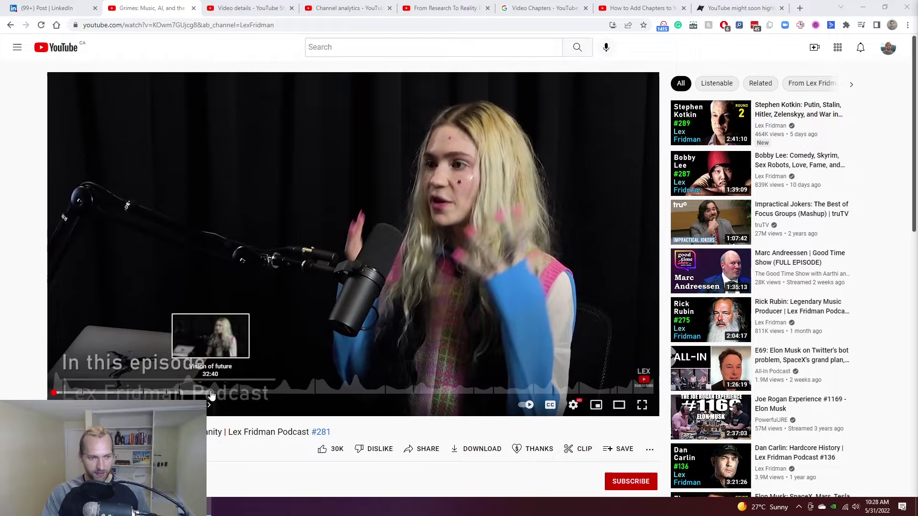
pyautogui.click(48, 8)
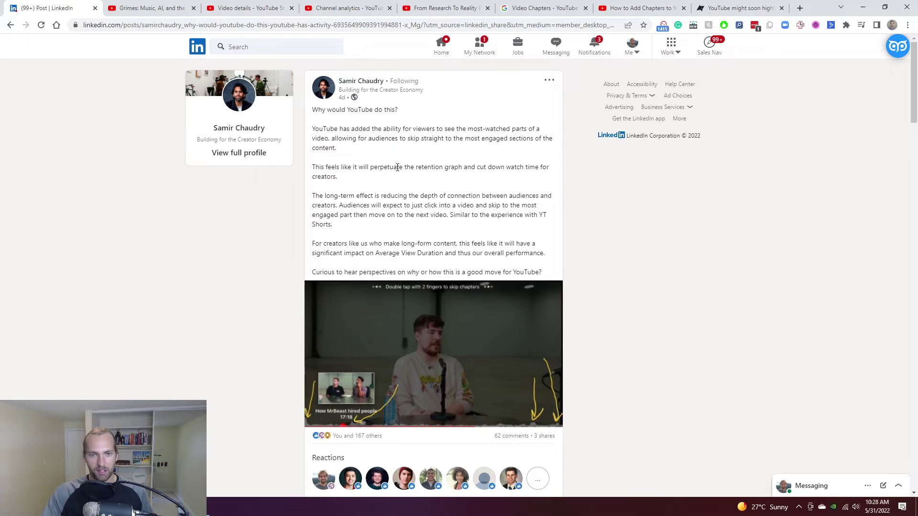
pyautogui.scroll(-1, 387, 194)
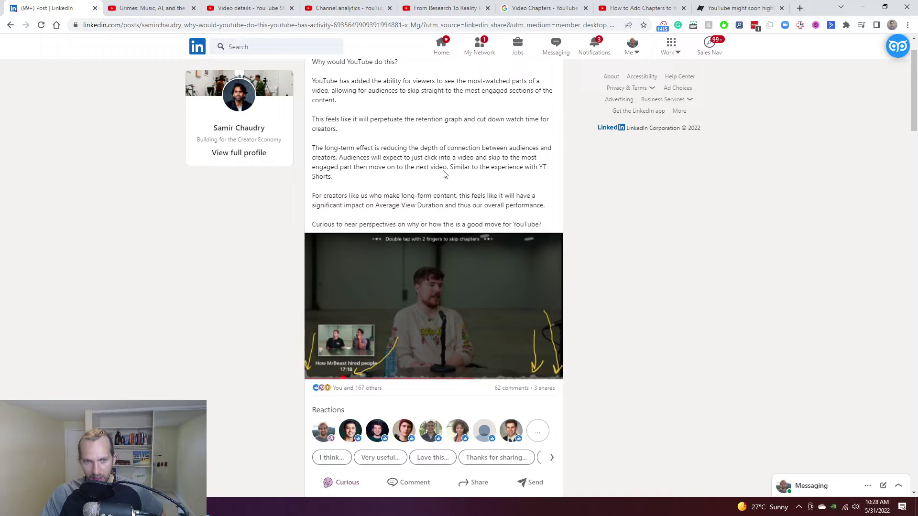
pyautogui.scroll(1, 423, 163)
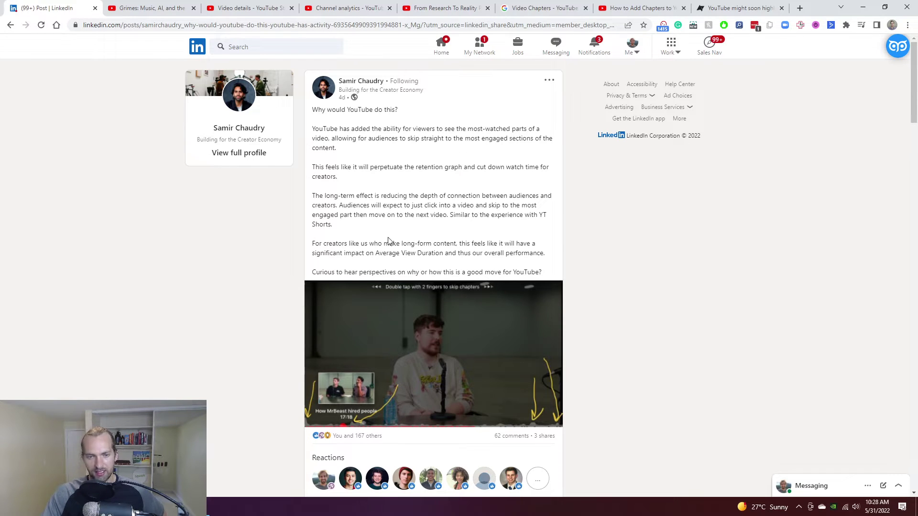
pyautogui.scroll(-1, 256, 306)
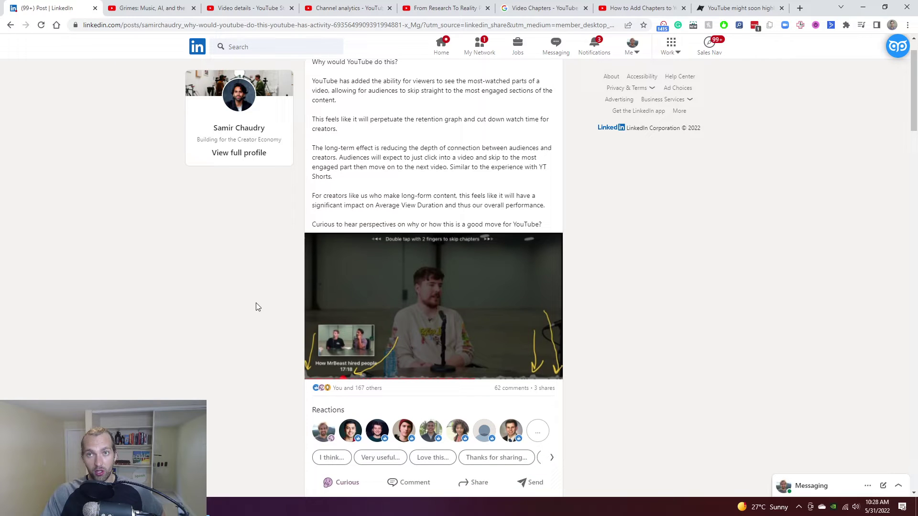
pyautogui.scroll(-6, 256, 306)
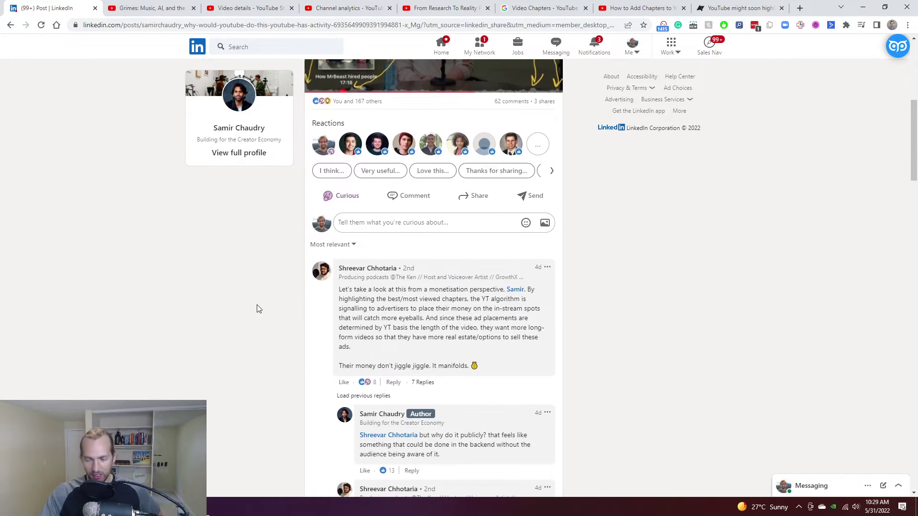
pyautogui.scroll(-3, 306, 399)
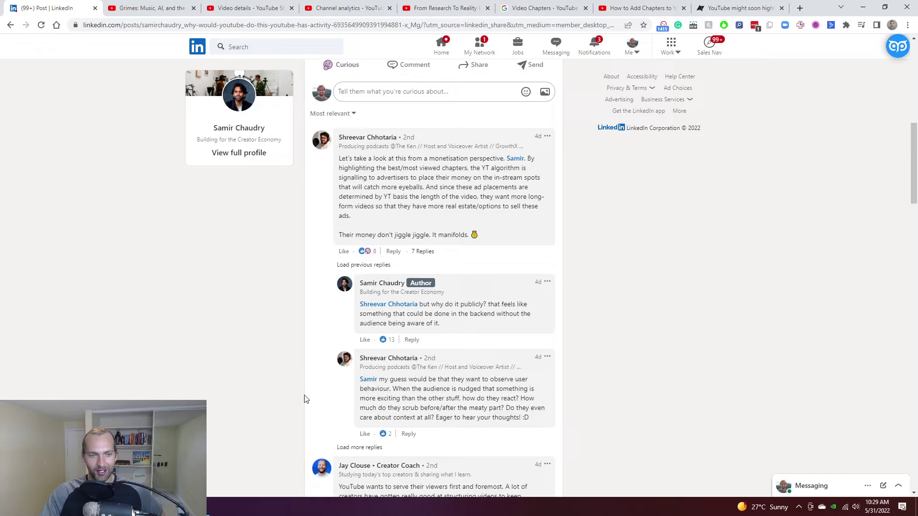
pyautogui.scroll(-15, 313, 382)
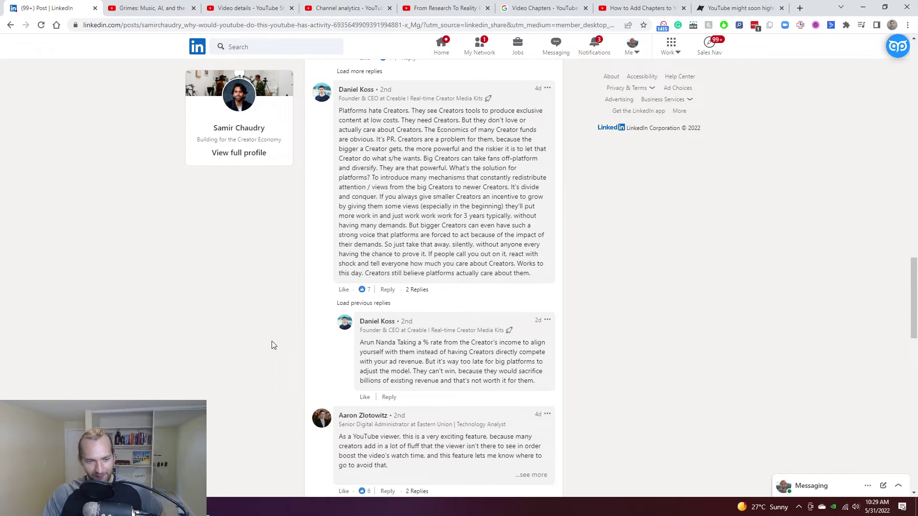
pyautogui.scroll(-2, 278, 335)
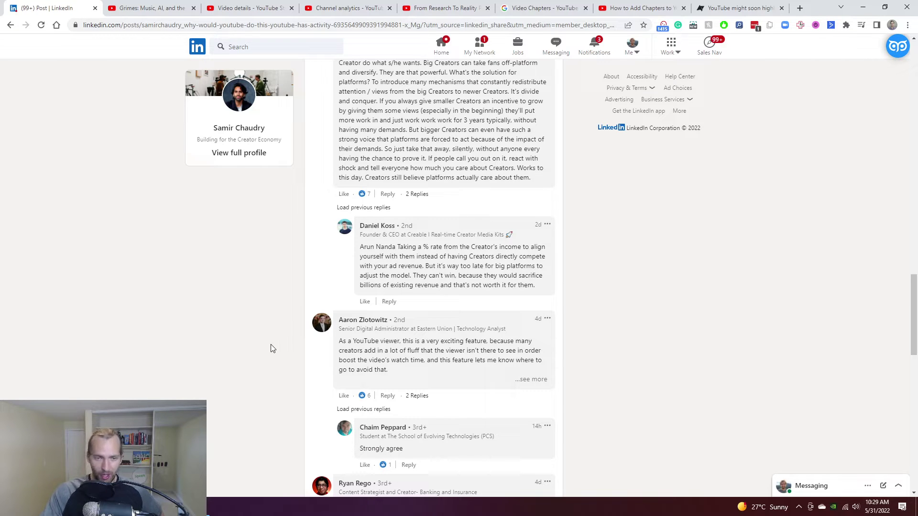
pyautogui.scroll(-2, 287, 317)
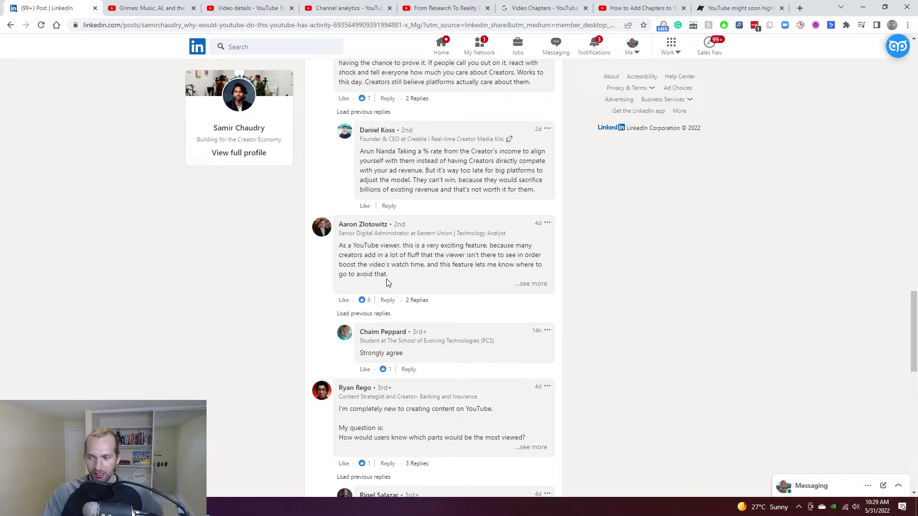
pyautogui.scroll(-2, 311, 263)
pyautogui.scroll(-2, 306, 291)
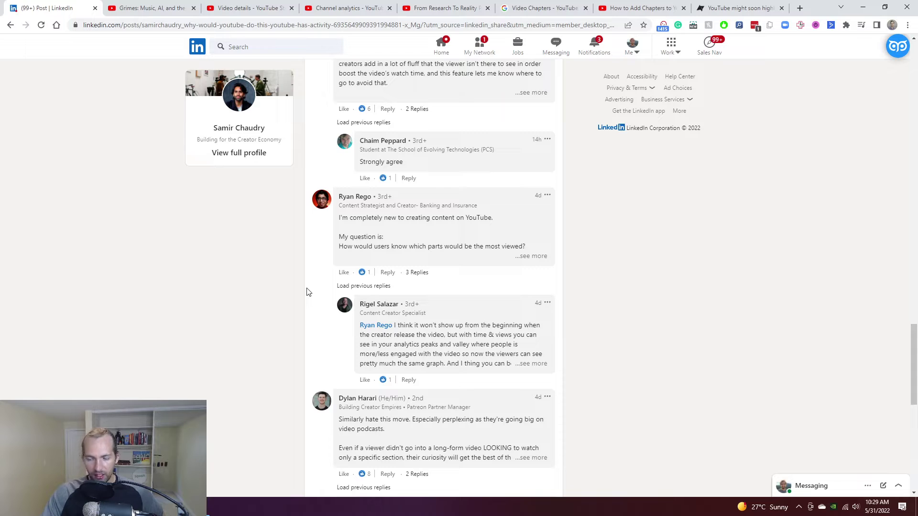
pyautogui.scroll(-2, 258, 309)
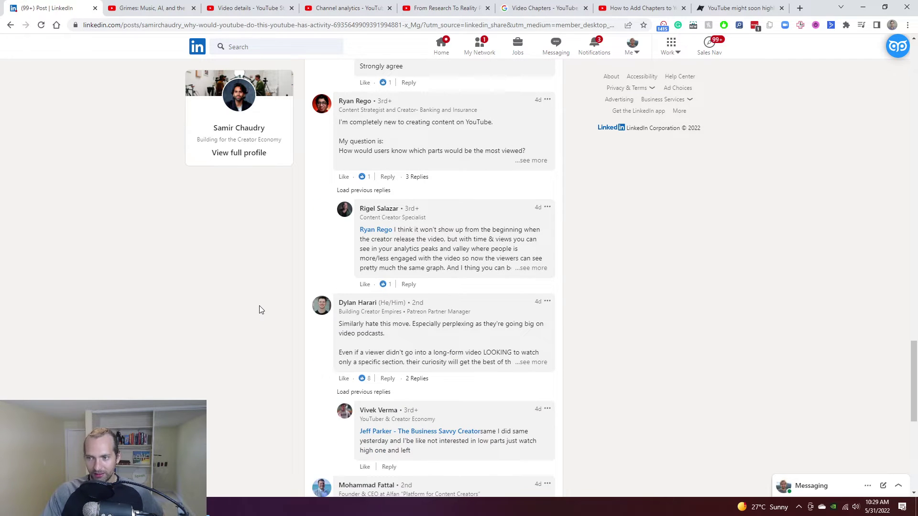
pyautogui.scroll(-3, 259, 309)
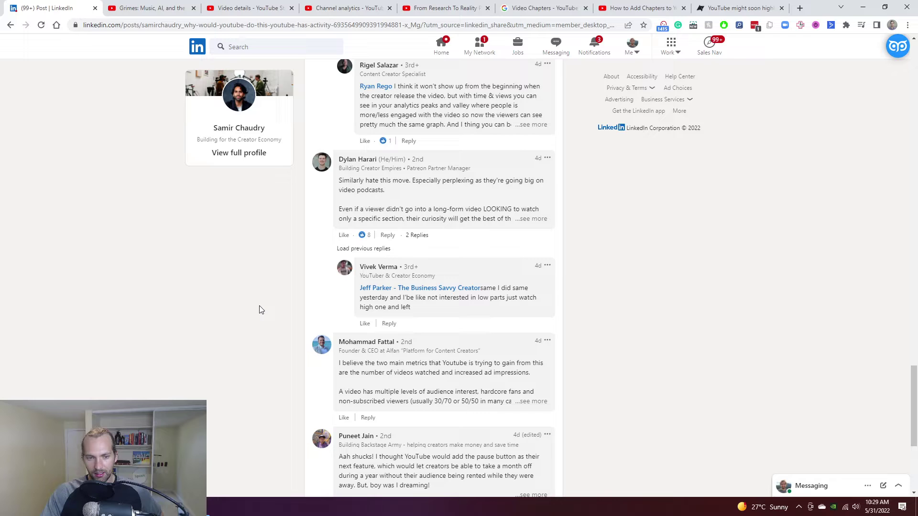
pyautogui.scroll(-4, 259, 310)
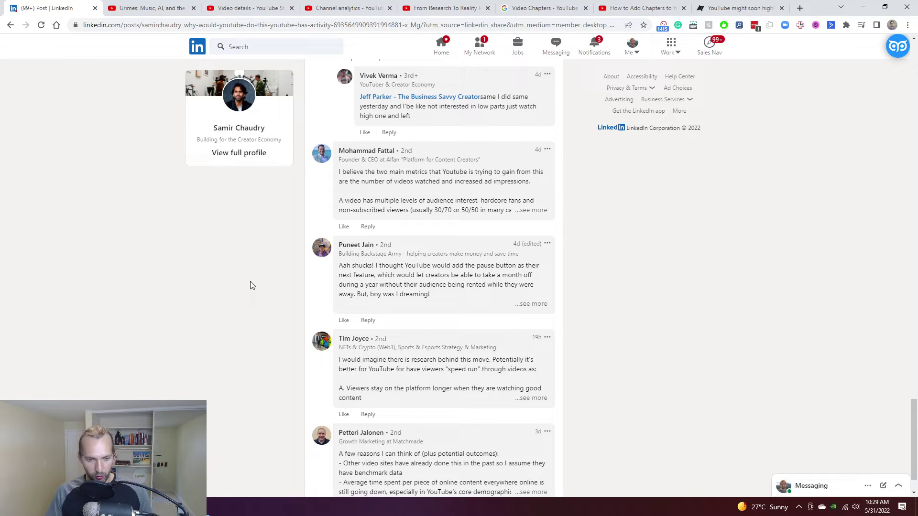
pyautogui.scroll(-1, 234, 292)
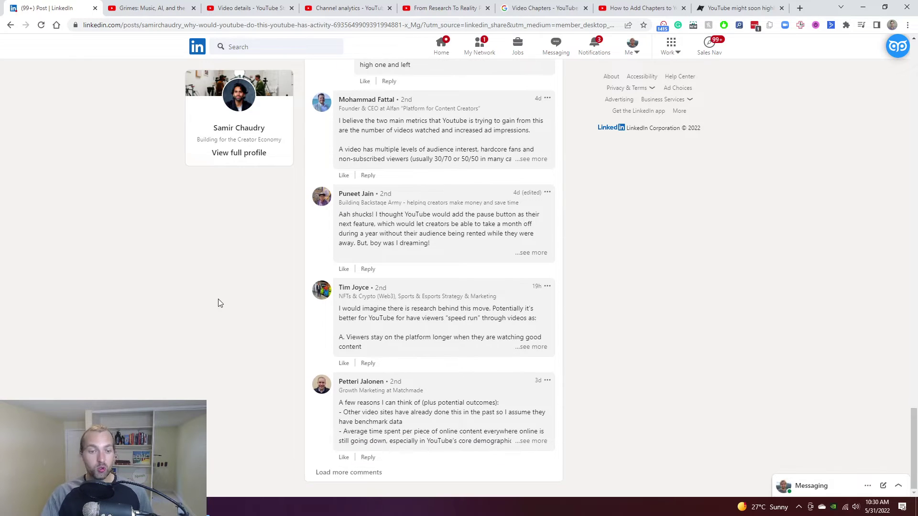
# Load more comments on the post and skim through the newly shown ones.
pyautogui.click(352, 476)
pyautogui.scroll(-1, 414, 305)
pyautogui.scroll(-2, 414, 305)
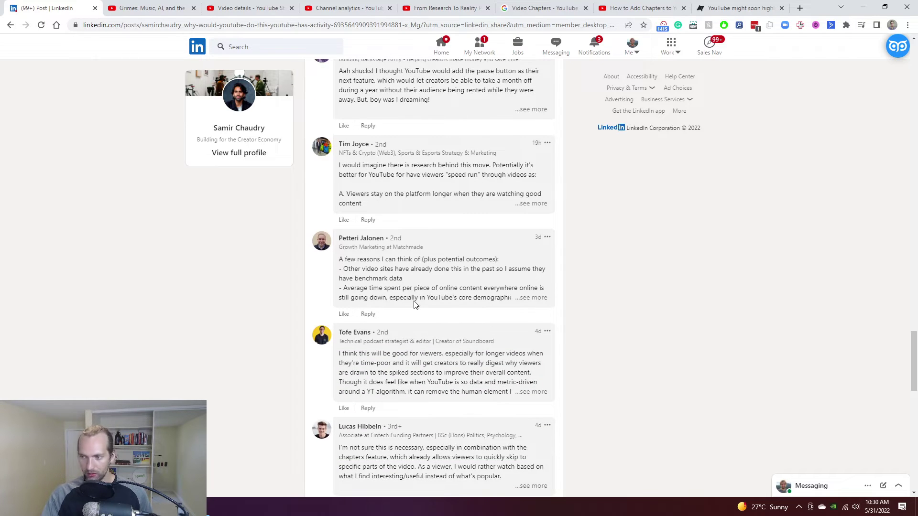
pyautogui.scroll(-8, 413, 305)
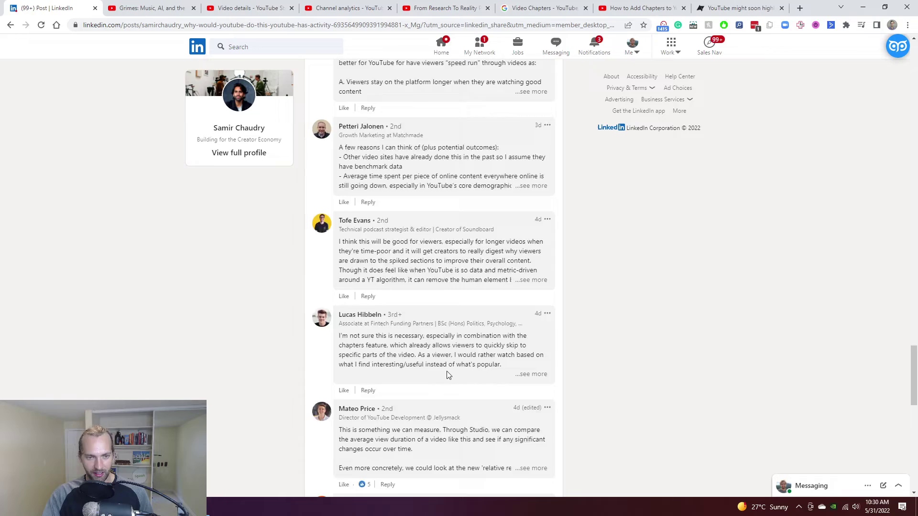
pyautogui.scroll(20, 448, 375)
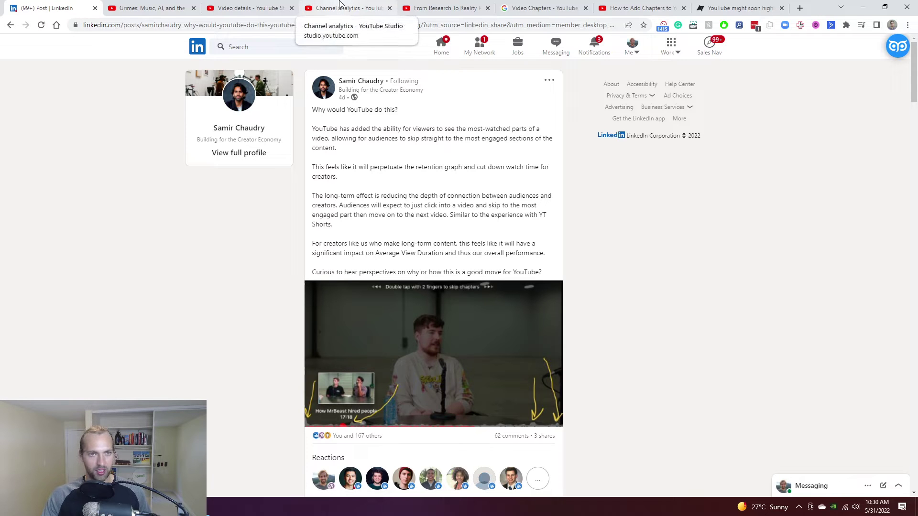
# Show the video's description with chapter timestamps, then bring up the Video Chapters help article.
pyautogui.click(267, 5)
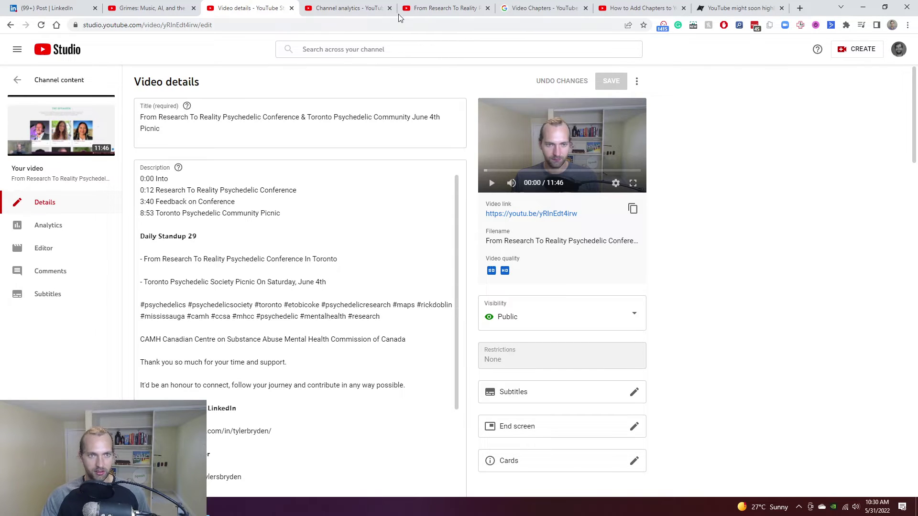
pyautogui.click(354, 7)
pyautogui.click(277, 8)
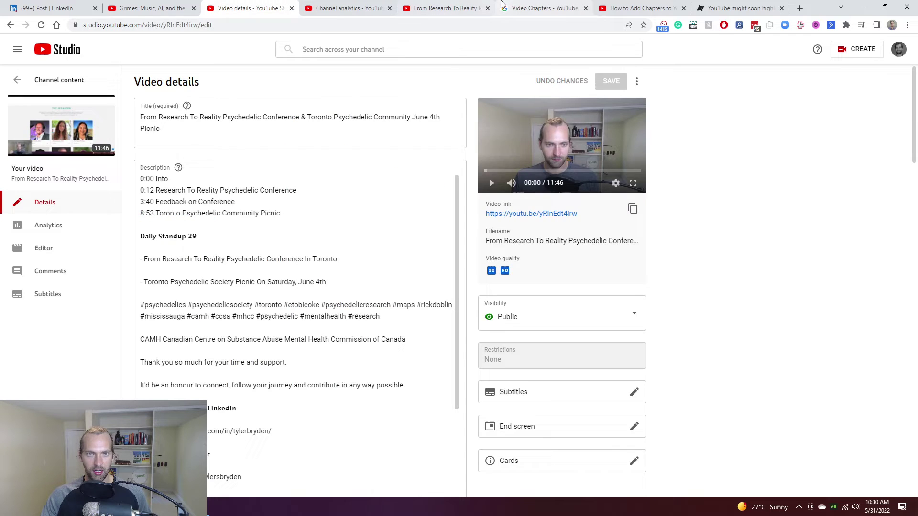
pyautogui.click(543, 7)
pyautogui.scroll(10, 201, 224)
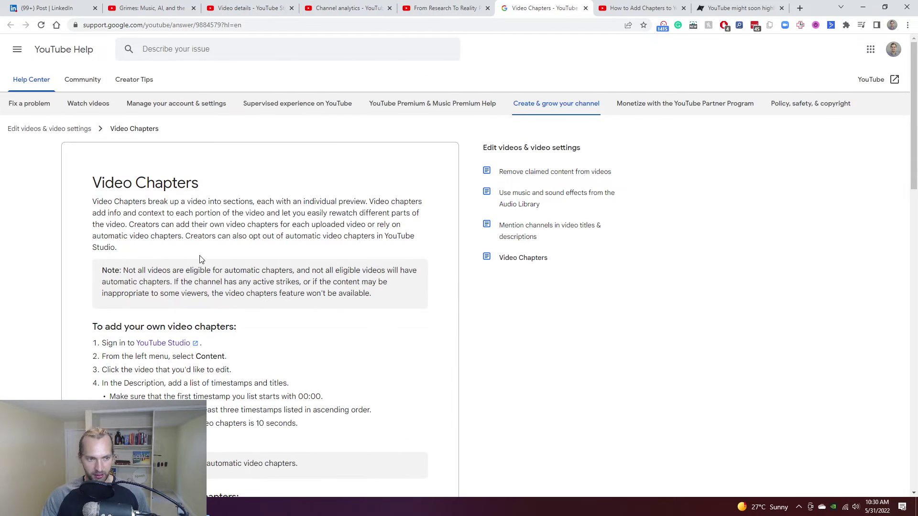
# Read the Video Chapters article down to automatic chapters, then go back to the Studio video details.
pyautogui.moveTo(300, 404); pyautogui.dragTo(328, 410)
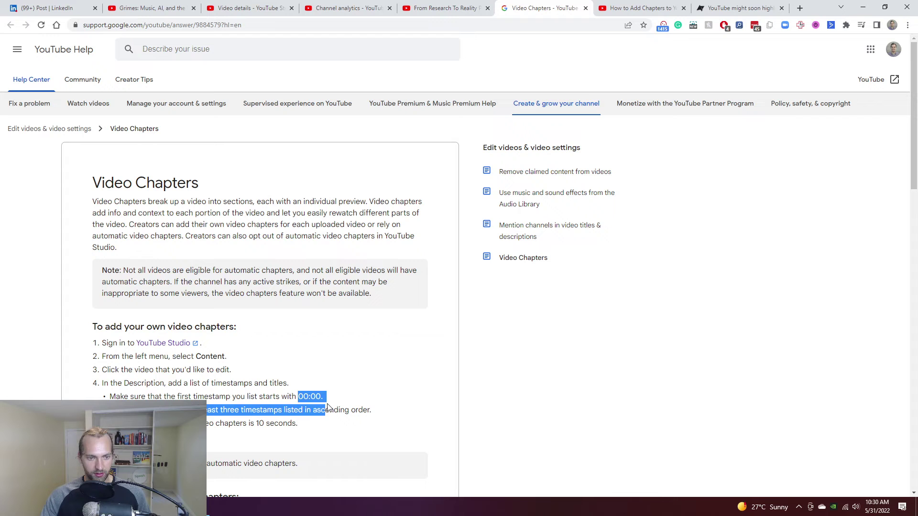
pyautogui.click(346, 380)
pyautogui.scroll(-2, 336, 385)
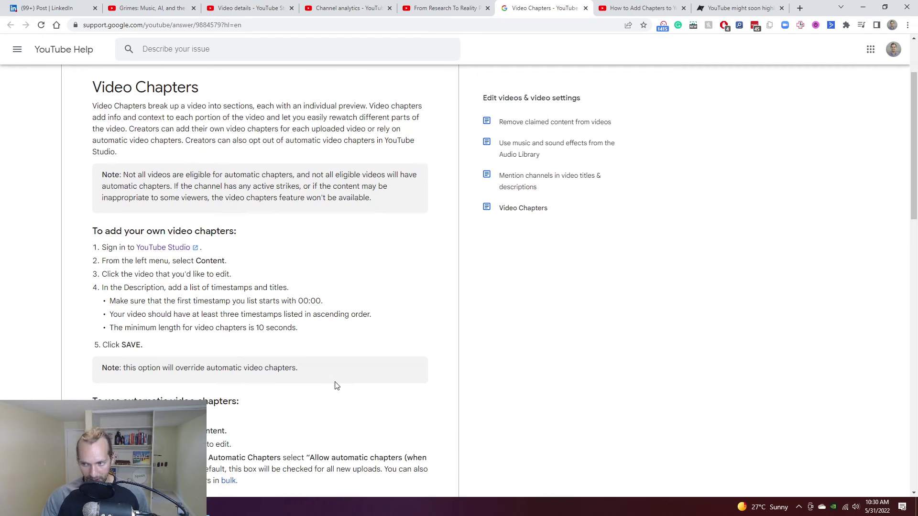
pyautogui.scroll(-4, 333, 370)
pyautogui.scroll(-3, 333, 369)
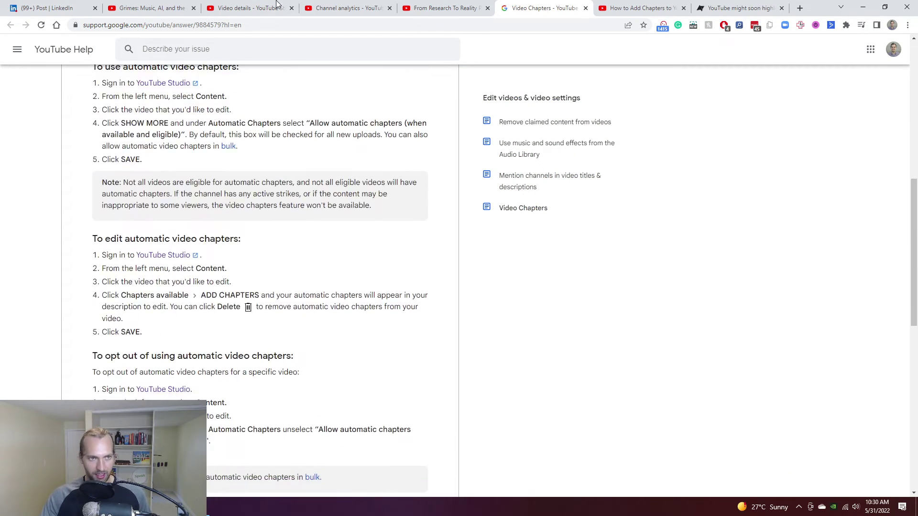
pyautogui.click(258, 8)
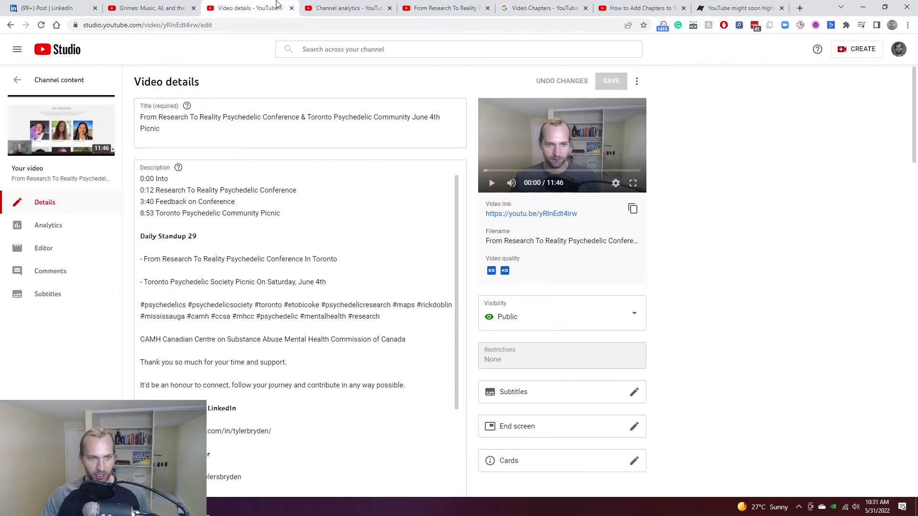
# Preview the chapters on the video's public watch page, then settle on the Channel analytics Research page.
pyautogui.click(447, 8)
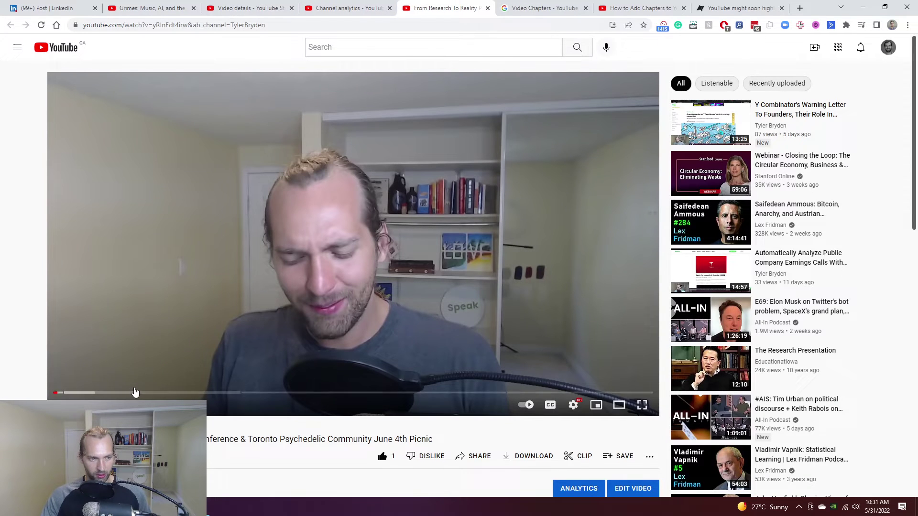
pyautogui.click(248, 8)
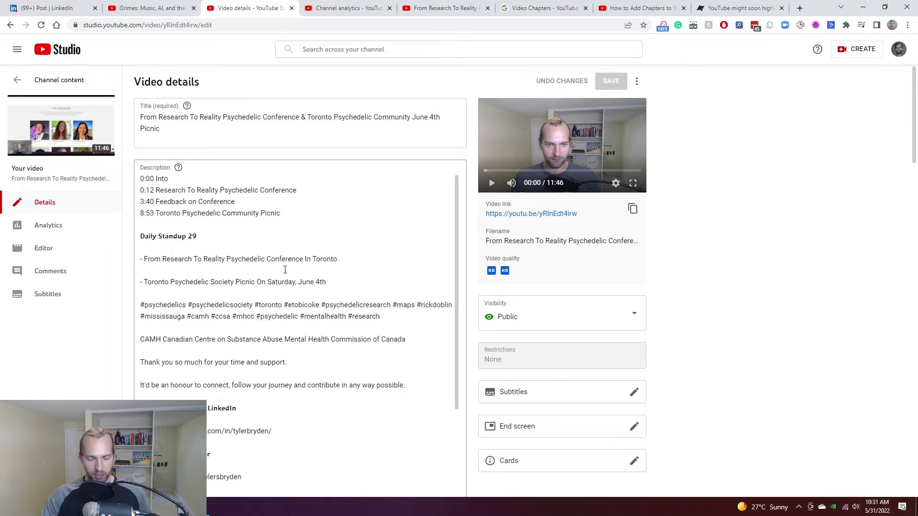
pyautogui.click(419, 5)
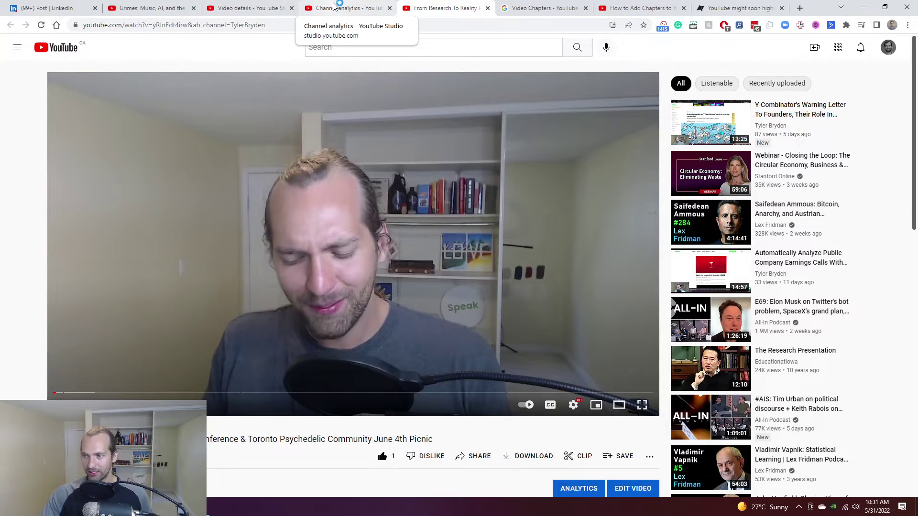
pyautogui.click(334, 8)
pyautogui.click(419, 5)
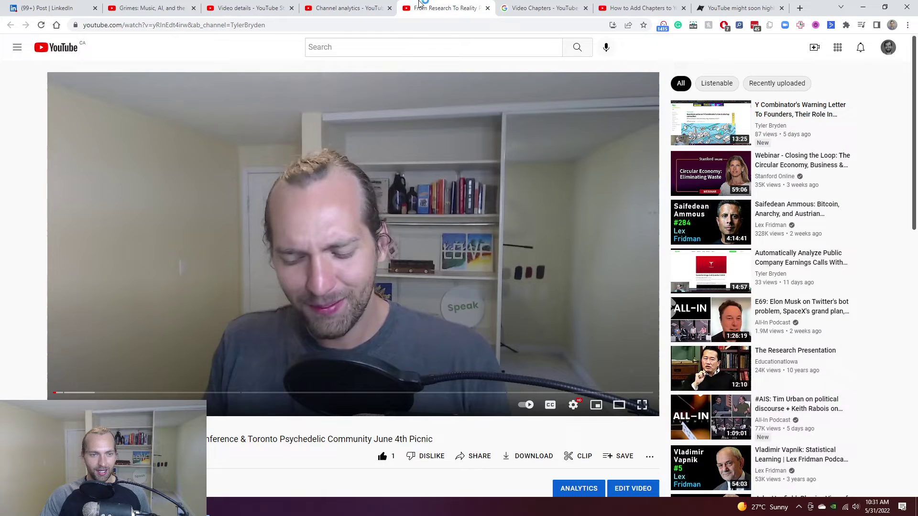
pyautogui.click(366, 8)
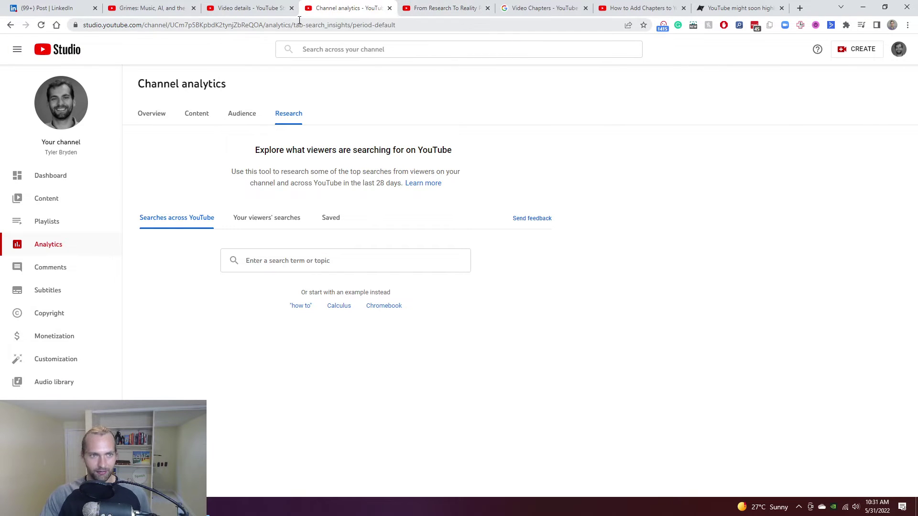
# Scroll the video details down to Automatic chapters and highlight its allow-automatic-chapters text.
pyautogui.click(260, 8)
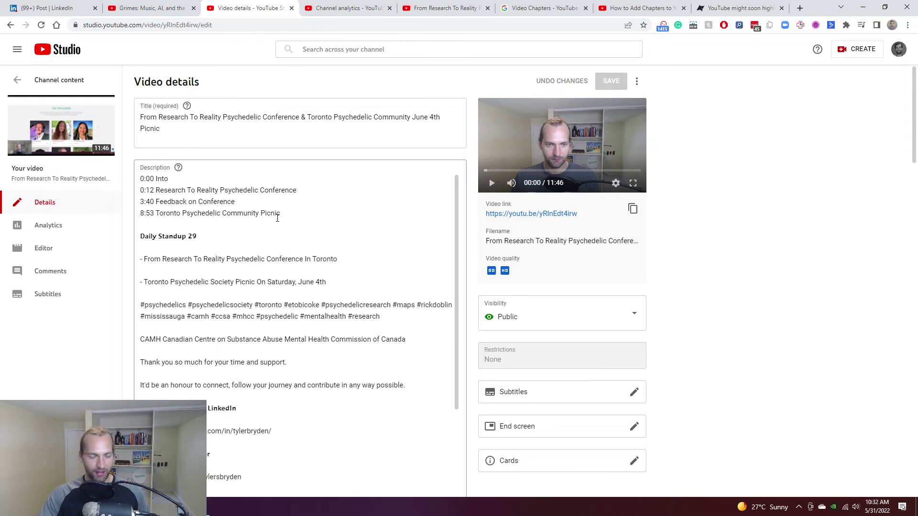
pyautogui.scroll(-10, 444, 287)
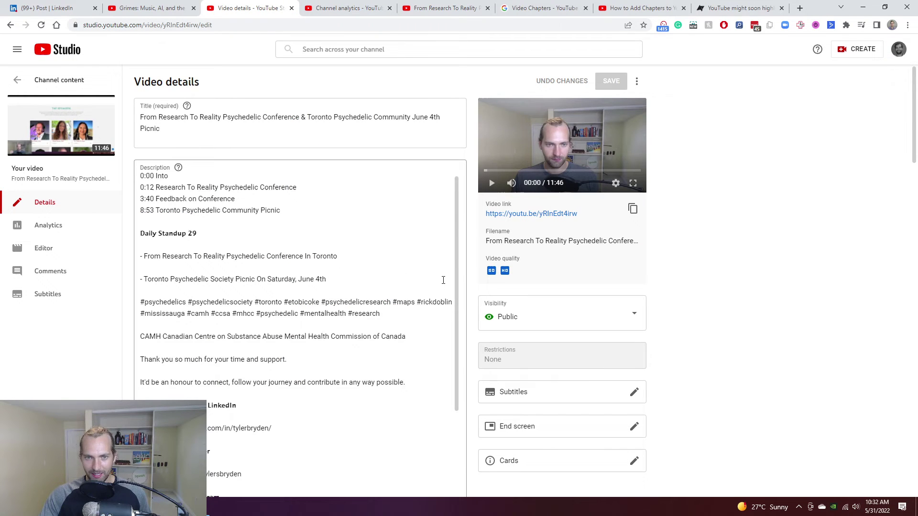
pyautogui.scroll(-7, 622, 296)
pyautogui.scroll(-4, 695, 330)
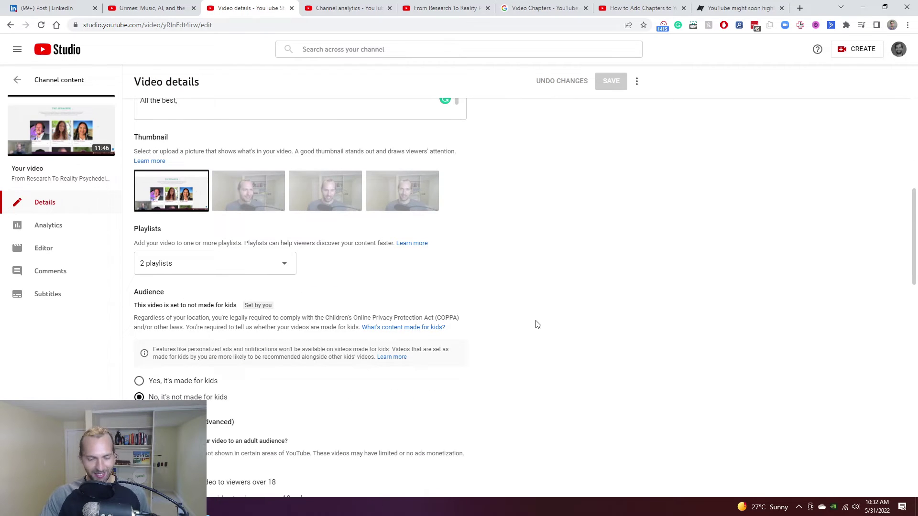
pyautogui.scroll(-6, 536, 332)
pyautogui.scroll(-7, 539, 329)
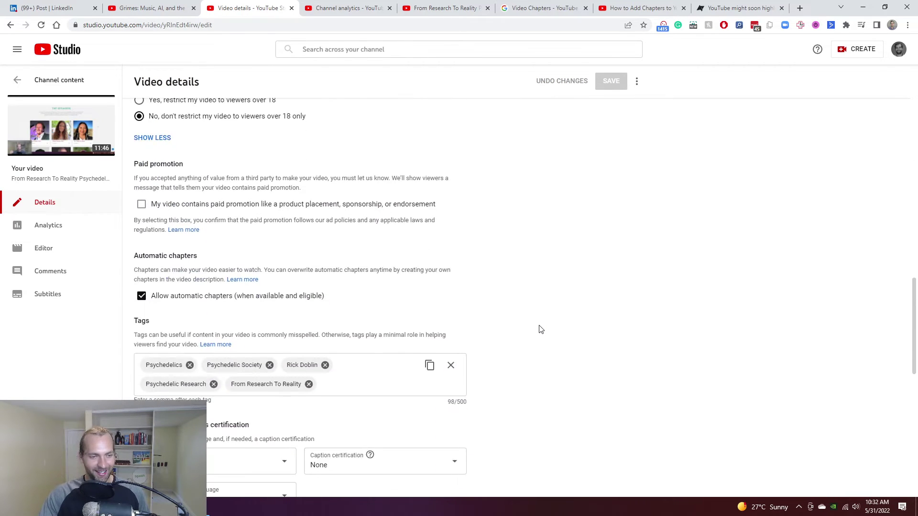
pyautogui.scroll(2, 192, 214)
pyautogui.scroll(-1, 334, 258)
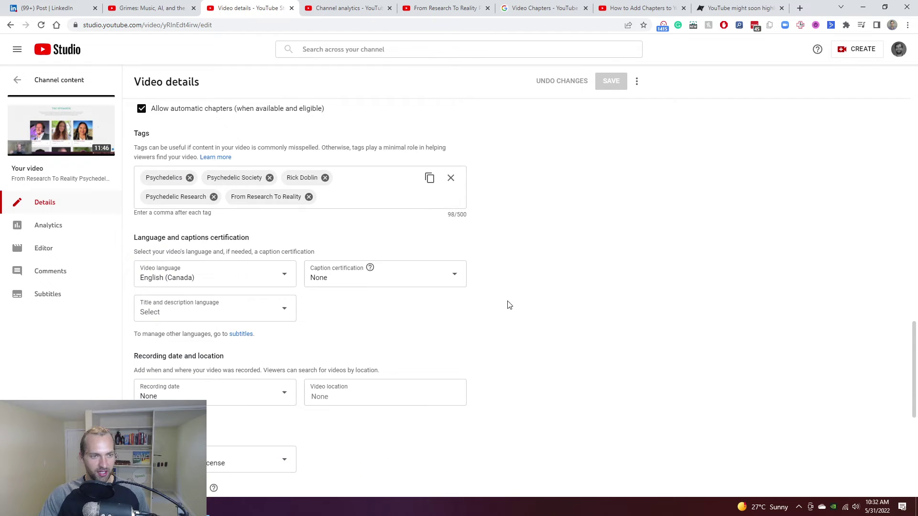
pyautogui.scroll(2, 508, 303)
pyautogui.moveTo(136, 160); pyautogui.dragTo(362, 203)
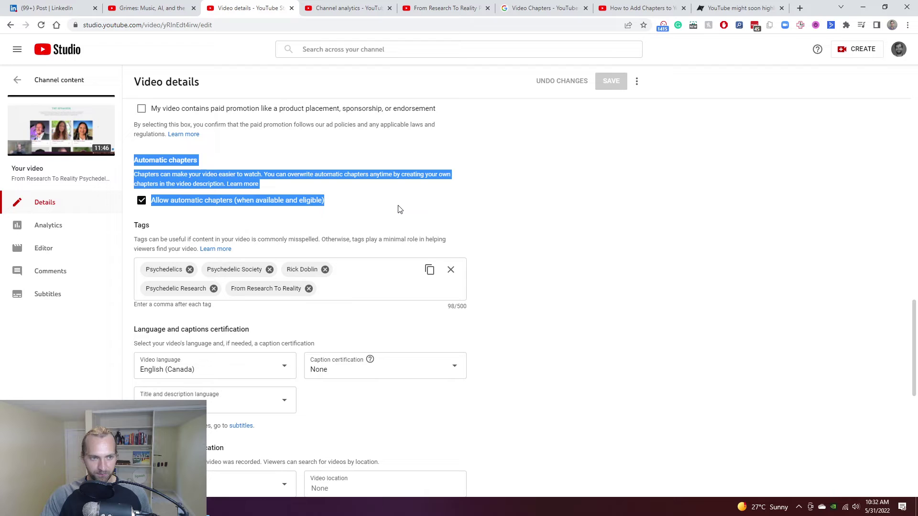
pyautogui.click(170, 177)
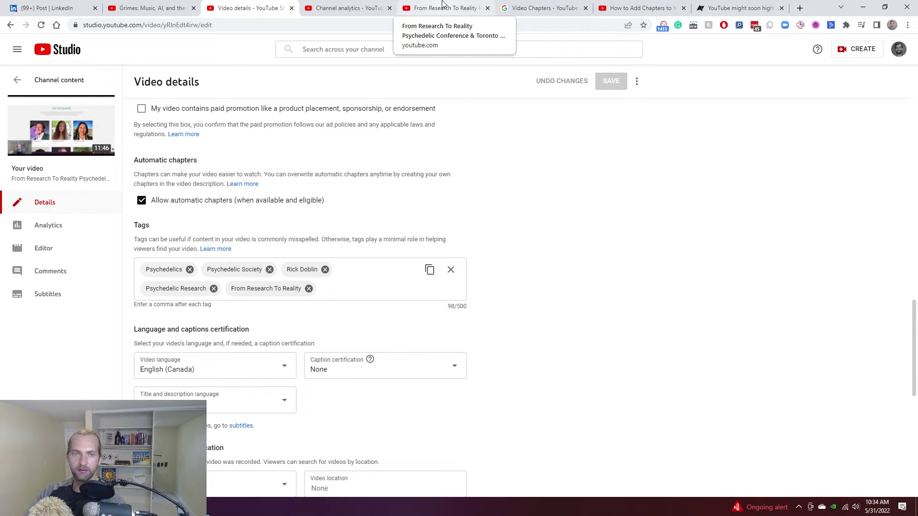
# List your viewers' searches on the Channel analytics Research page.
pyautogui.click(341, 5)
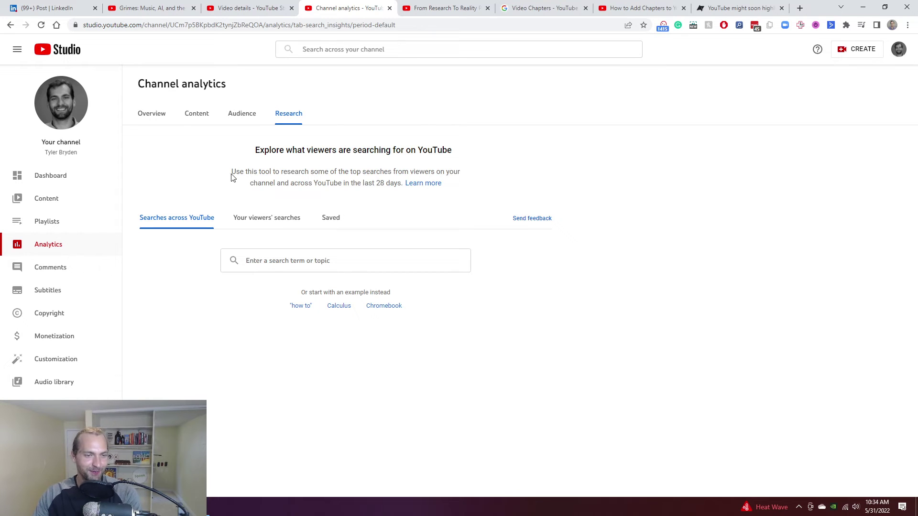
pyautogui.click(282, 222)
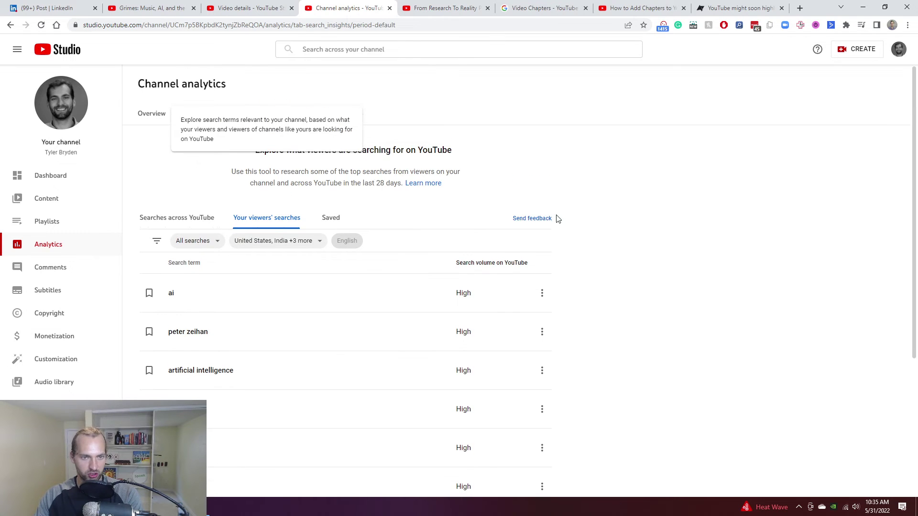
pyautogui.scroll(-1, 750, 352)
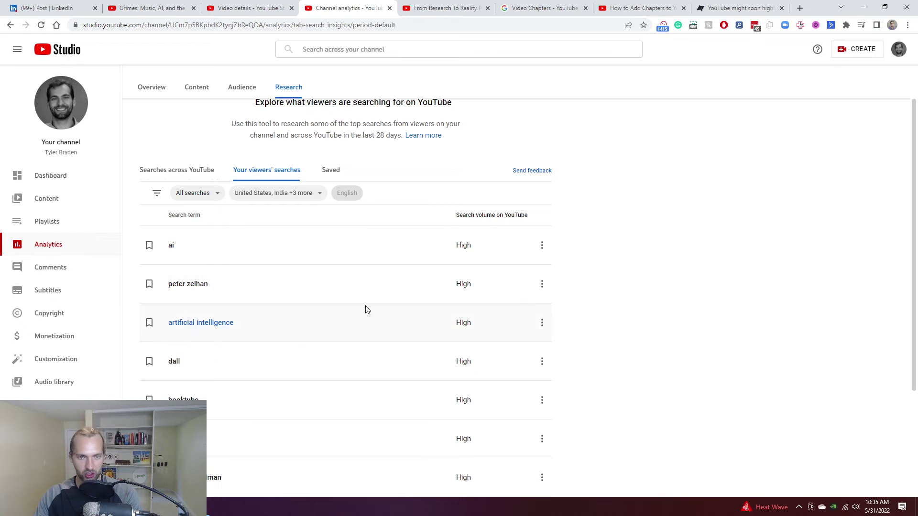
pyautogui.scroll(-1, 492, 266)
pyautogui.scroll(-2, 530, 257)
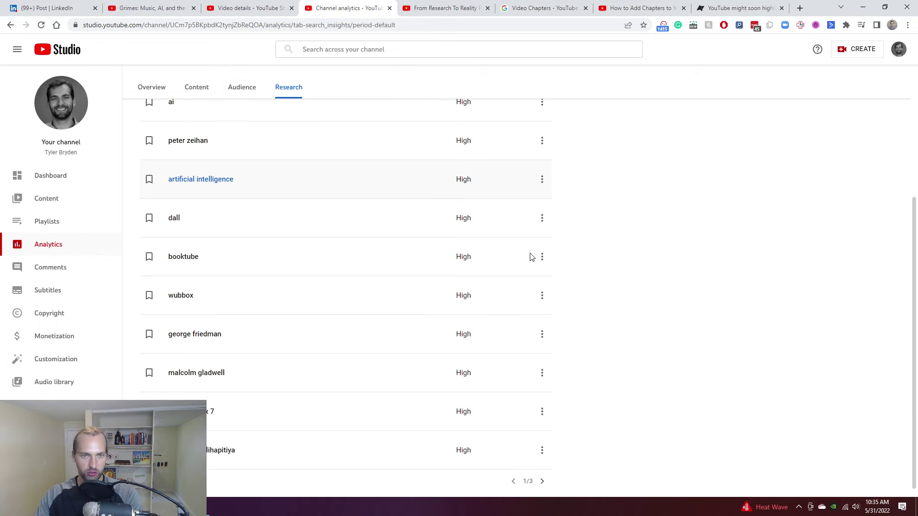
# Page through all three pages of viewer search terms like 'ai art generator' and 'gpt-3'.
pyautogui.click(542, 473)
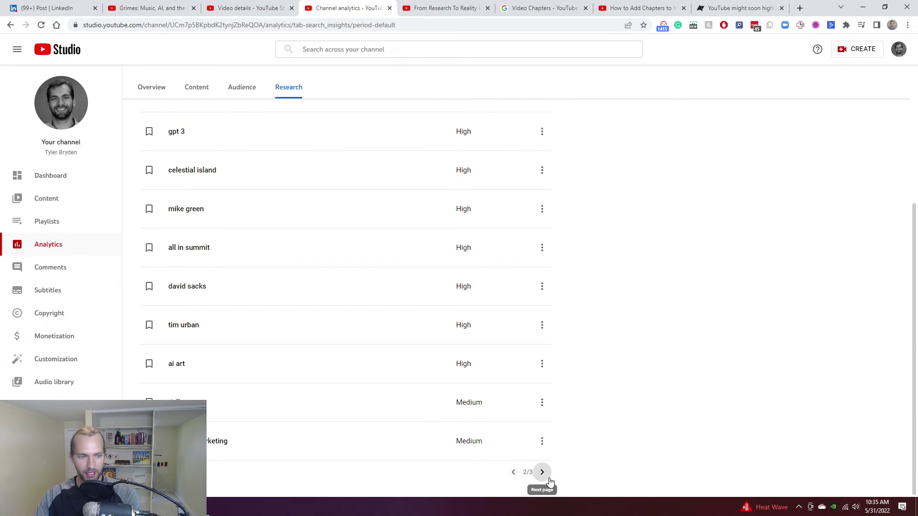
pyautogui.click(548, 479)
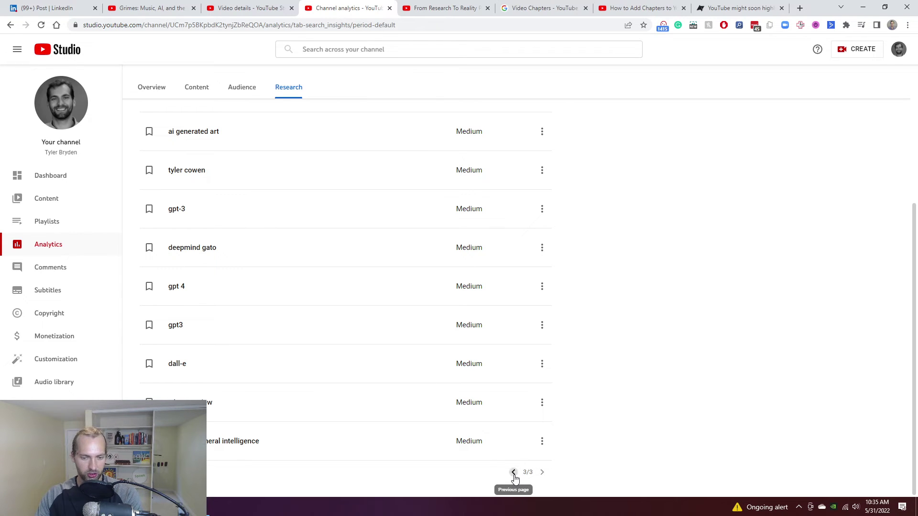
pyautogui.click(514, 474)
pyautogui.click(514, 475)
pyautogui.click(543, 473)
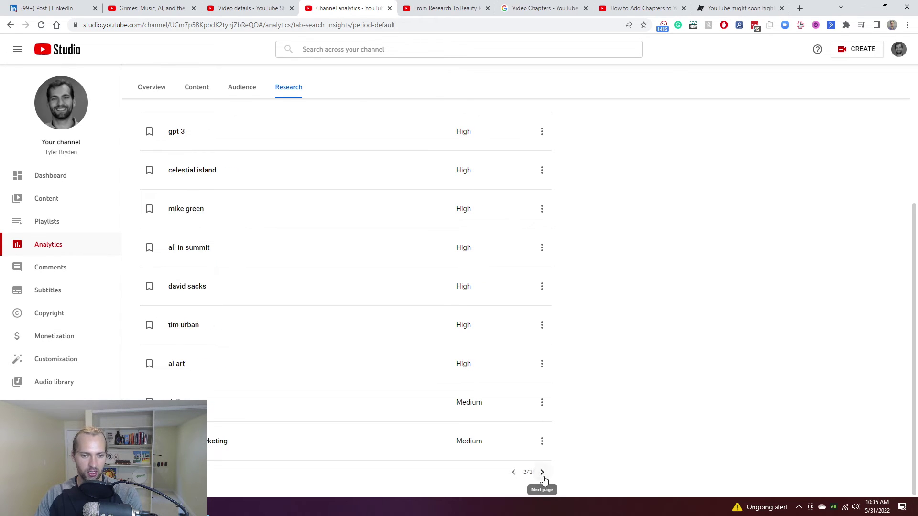
pyautogui.click(543, 479)
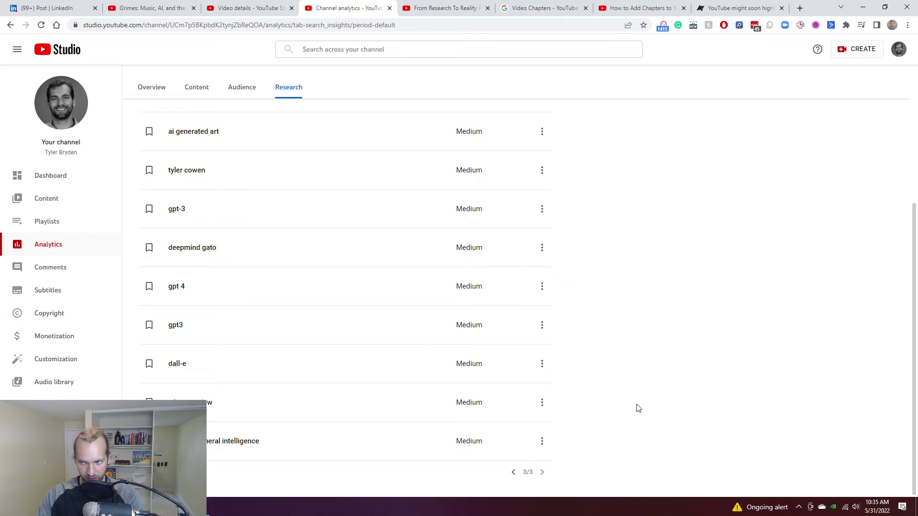
pyautogui.scroll(4, 621, 381)
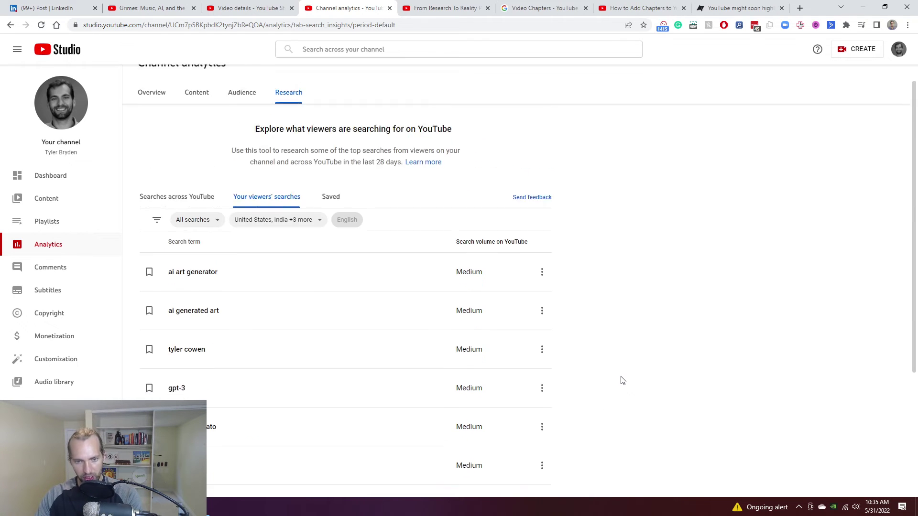
pyautogui.scroll(-2, 623, 381)
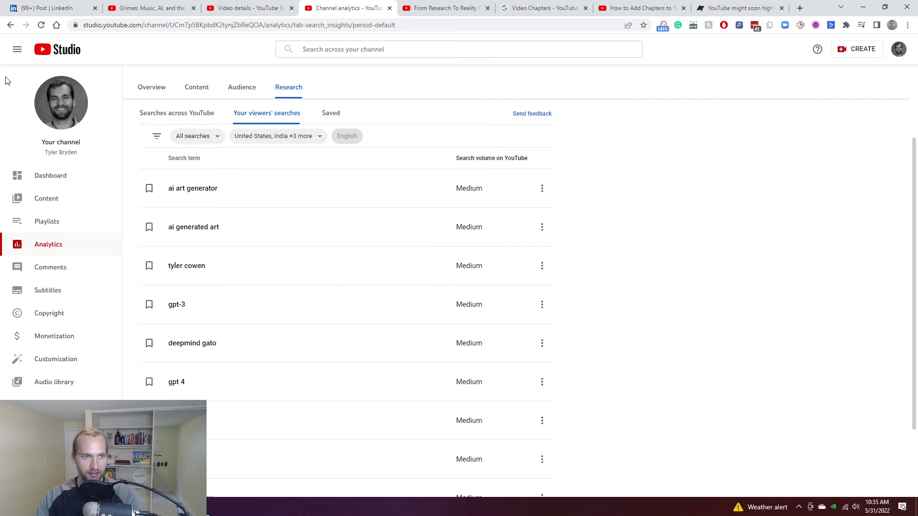
# Research 'speech recognition' across YouTube and review terms like 'speech recognition python'.
pyautogui.click(186, 115)
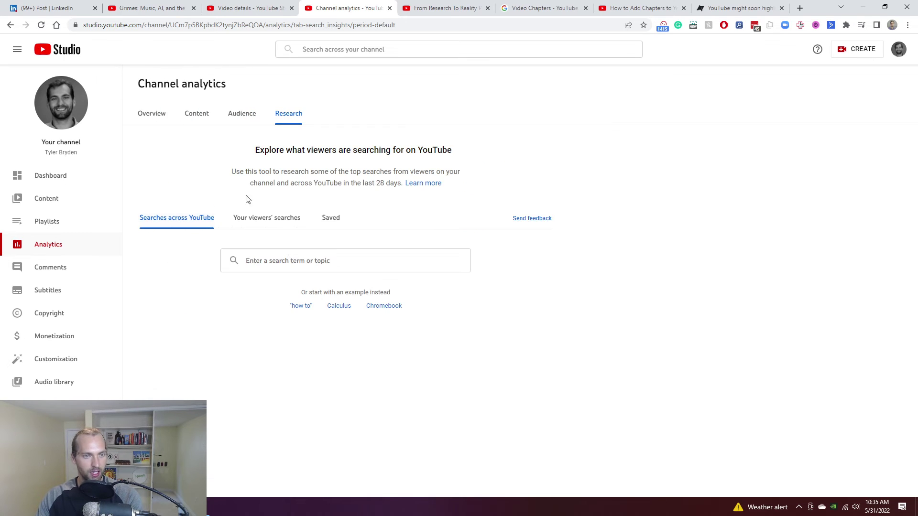
pyautogui.click(299, 267)
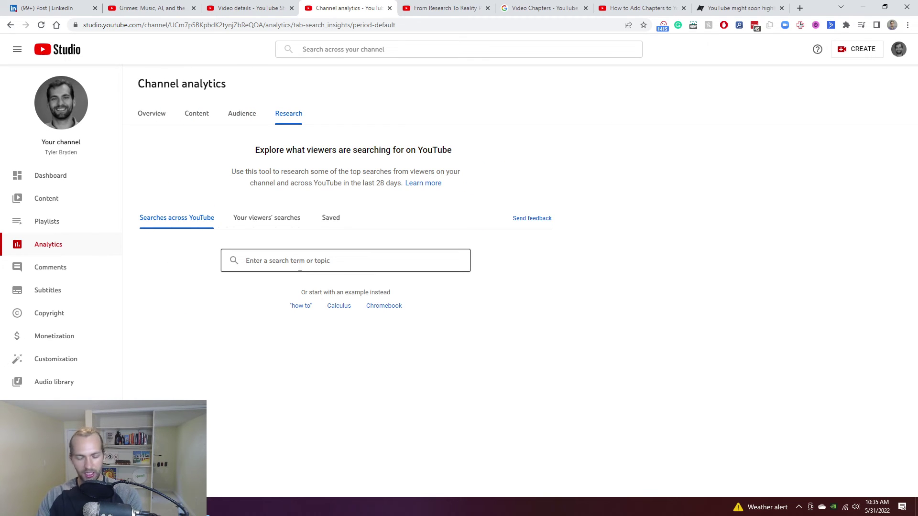
pyautogui.write('speech recong')
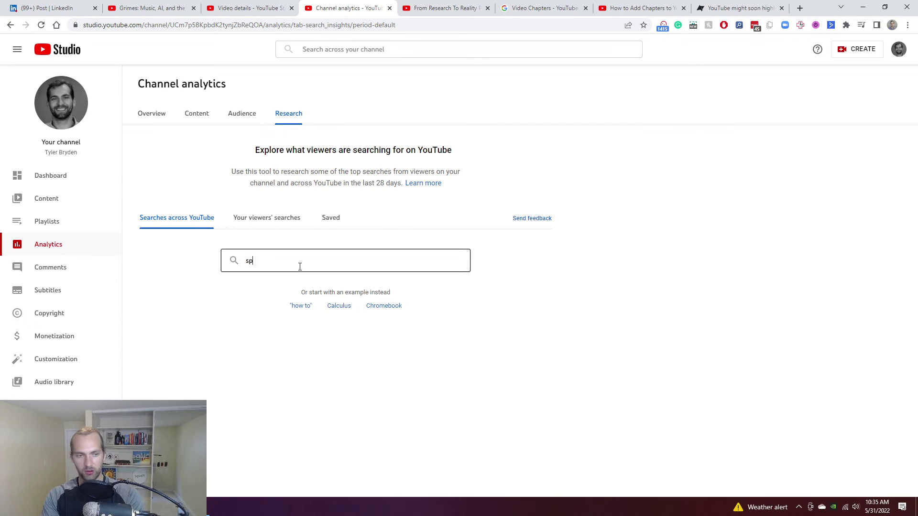
pyautogui.press('BackSpace')
pyautogui.press('BackSpace')
pyautogui.write('gnition')
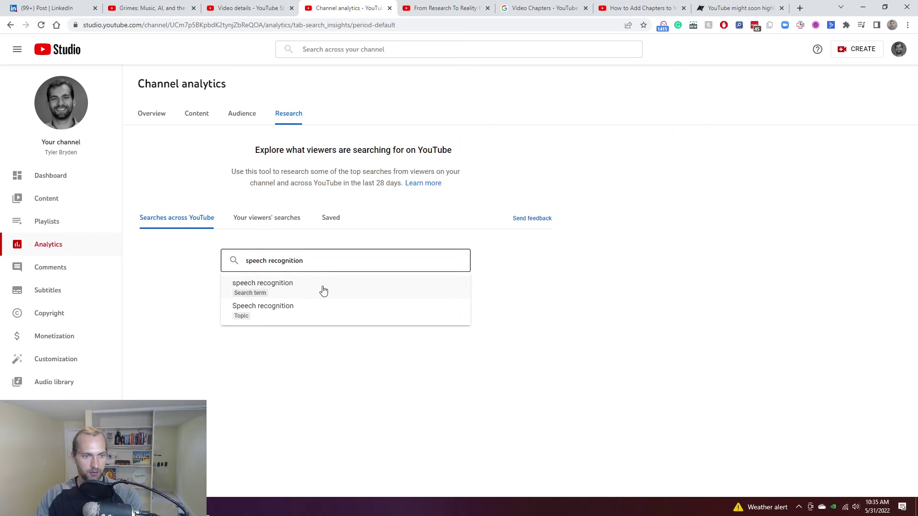
pyautogui.click(322, 287)
pyautogui.scroll(-5, 365, 304)
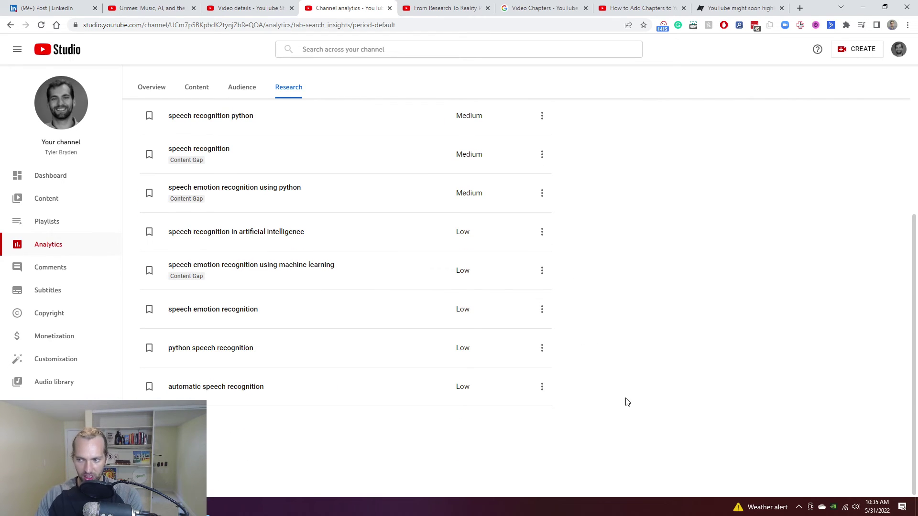
pyautogui.scroll(4, 626, 402)
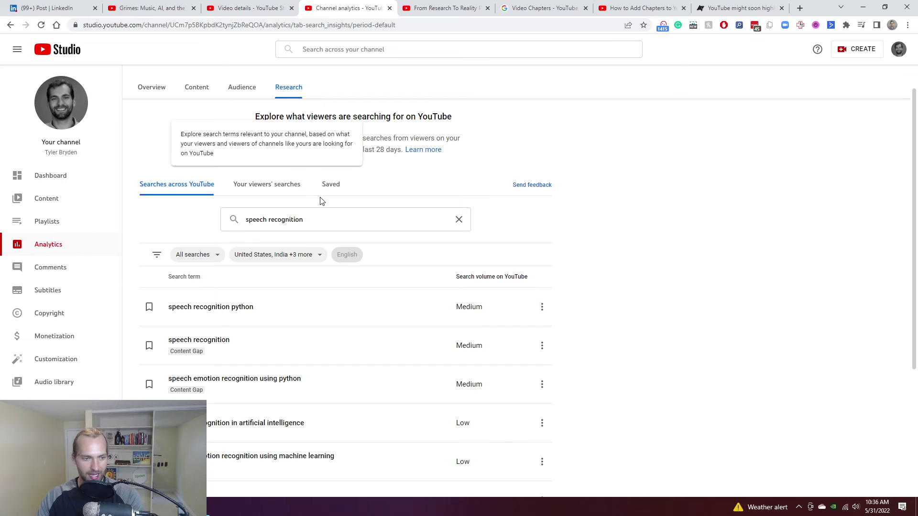
pyautogui.click(271, 184)
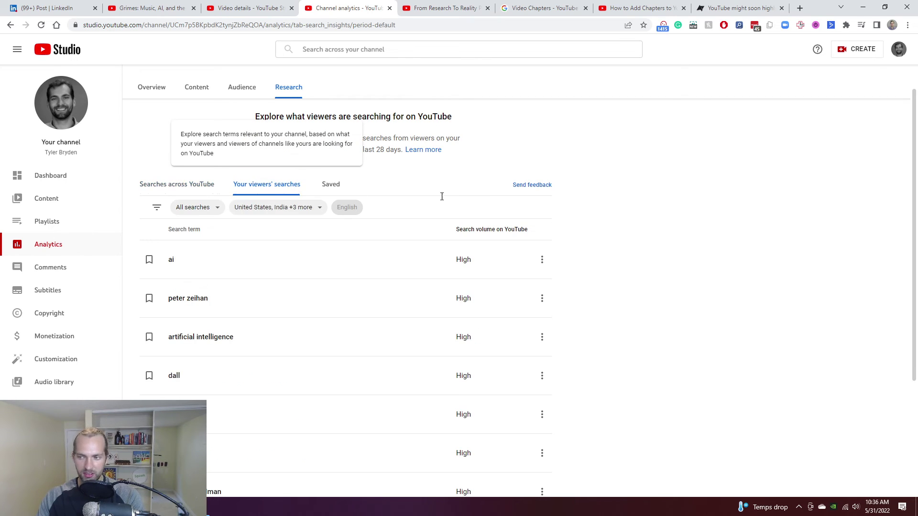